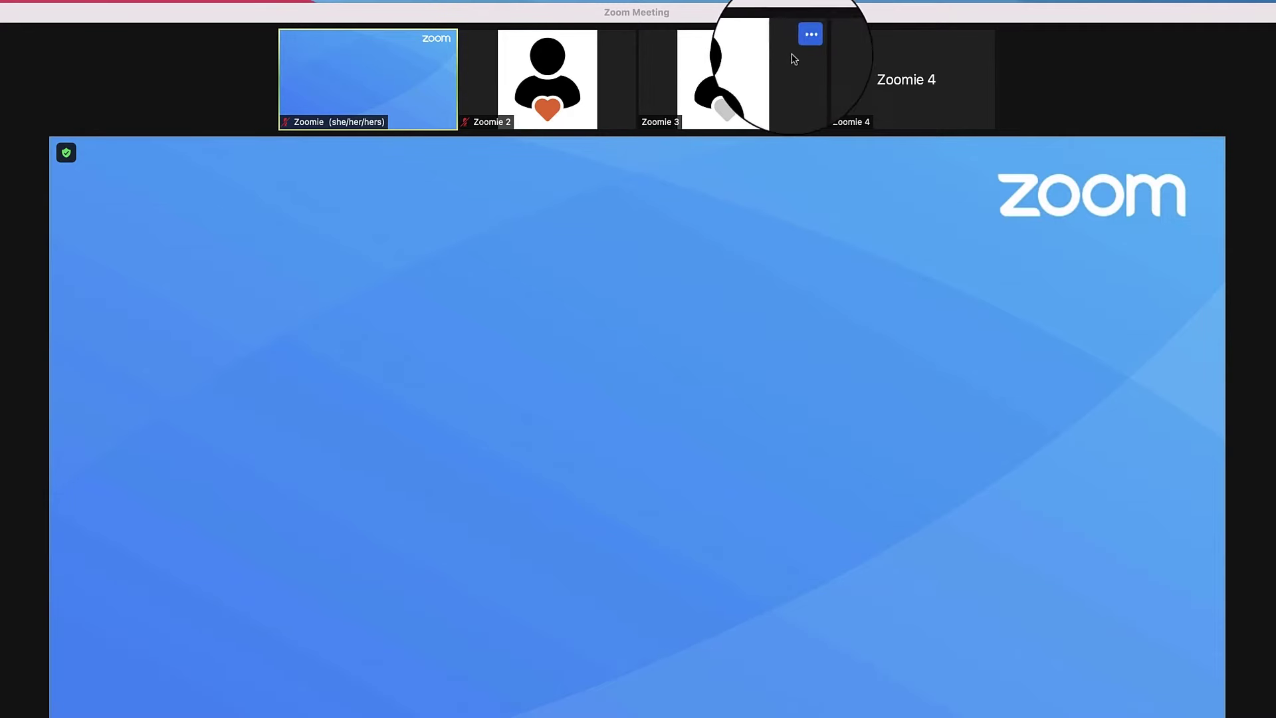
- Pin Zoomie 3's video from its thumbnail menu so it fills the main area
left_click(804, 44)
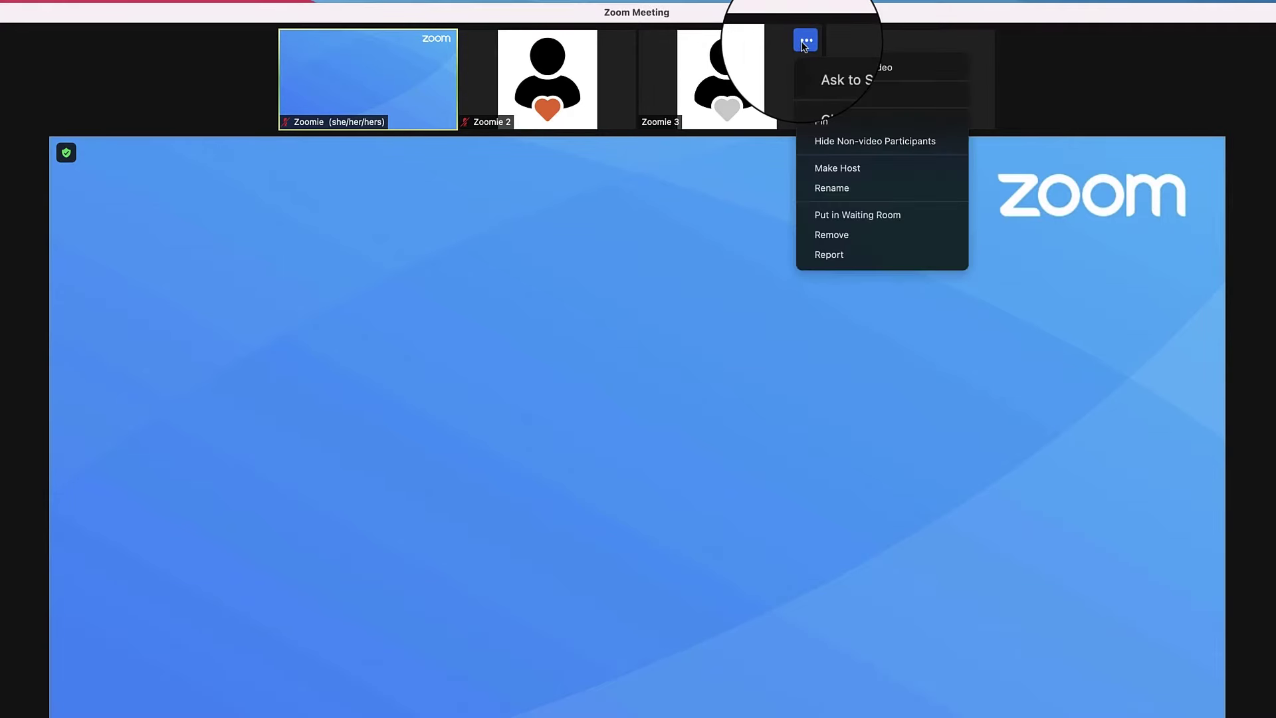
left_click(819, 121)
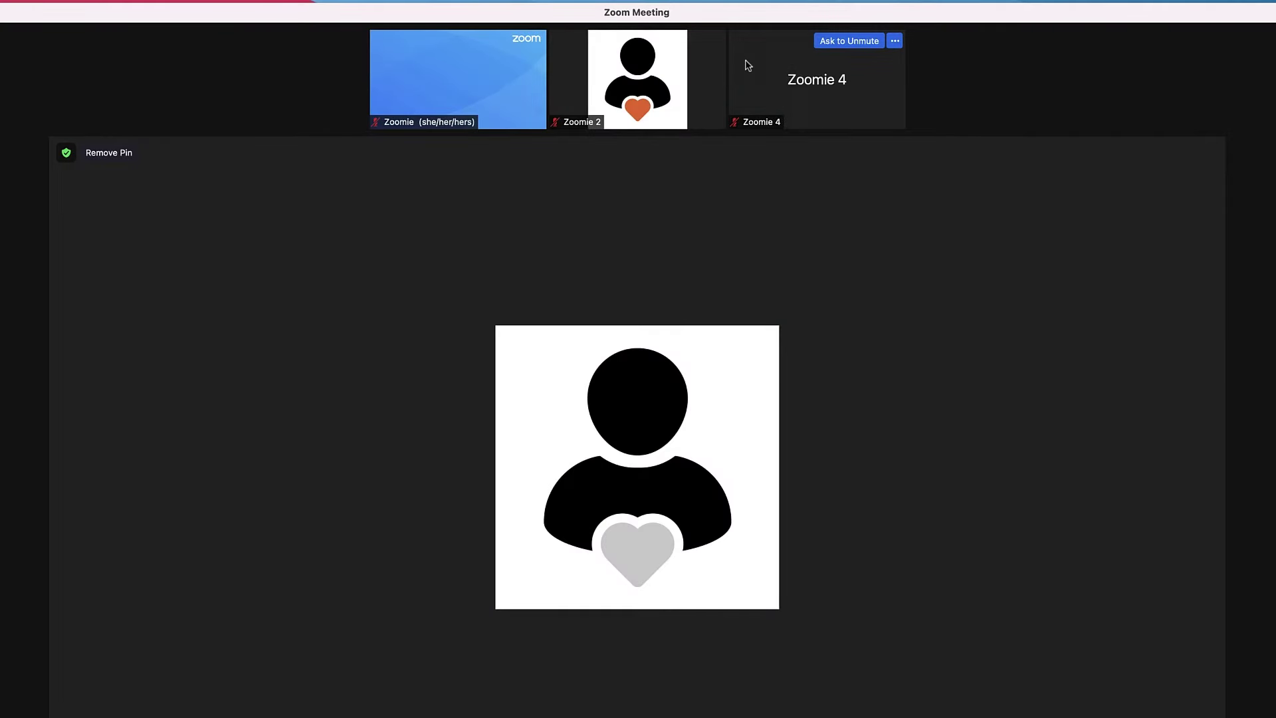
- Allow Zoomie 4 to multi-pin from their thumbnail menu
left_click(715, 41)
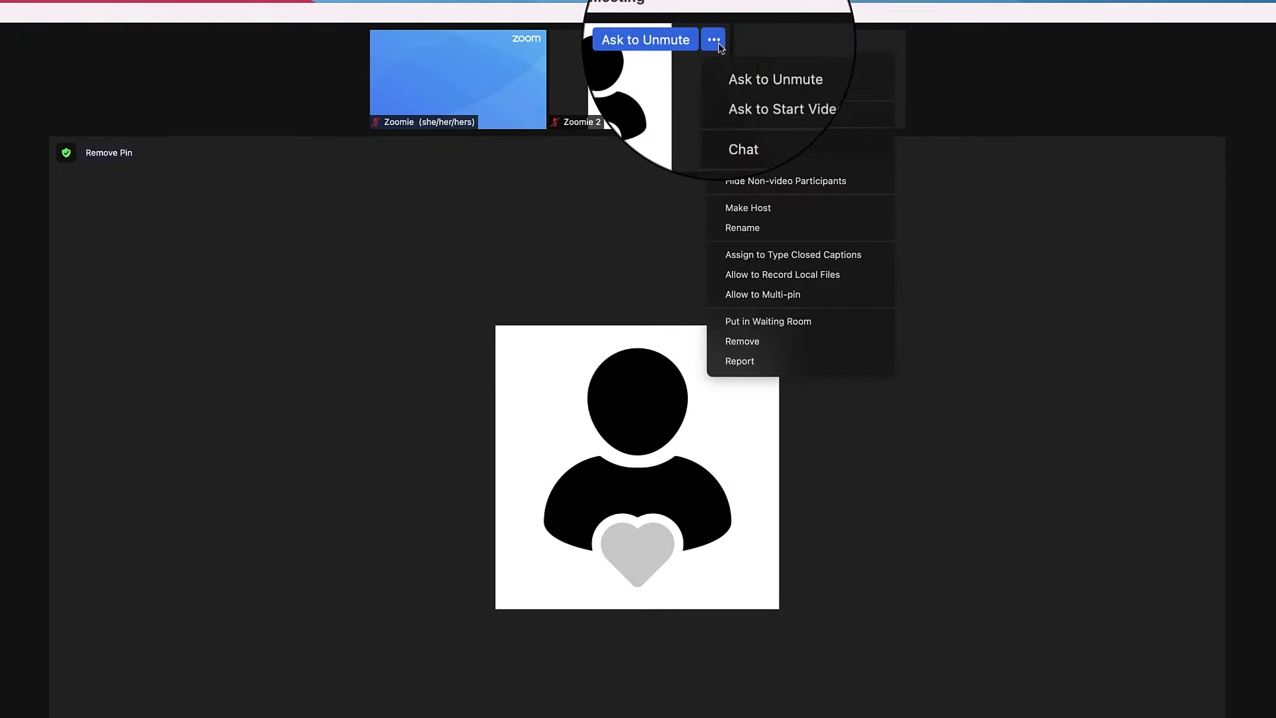
left_click(741, 290)
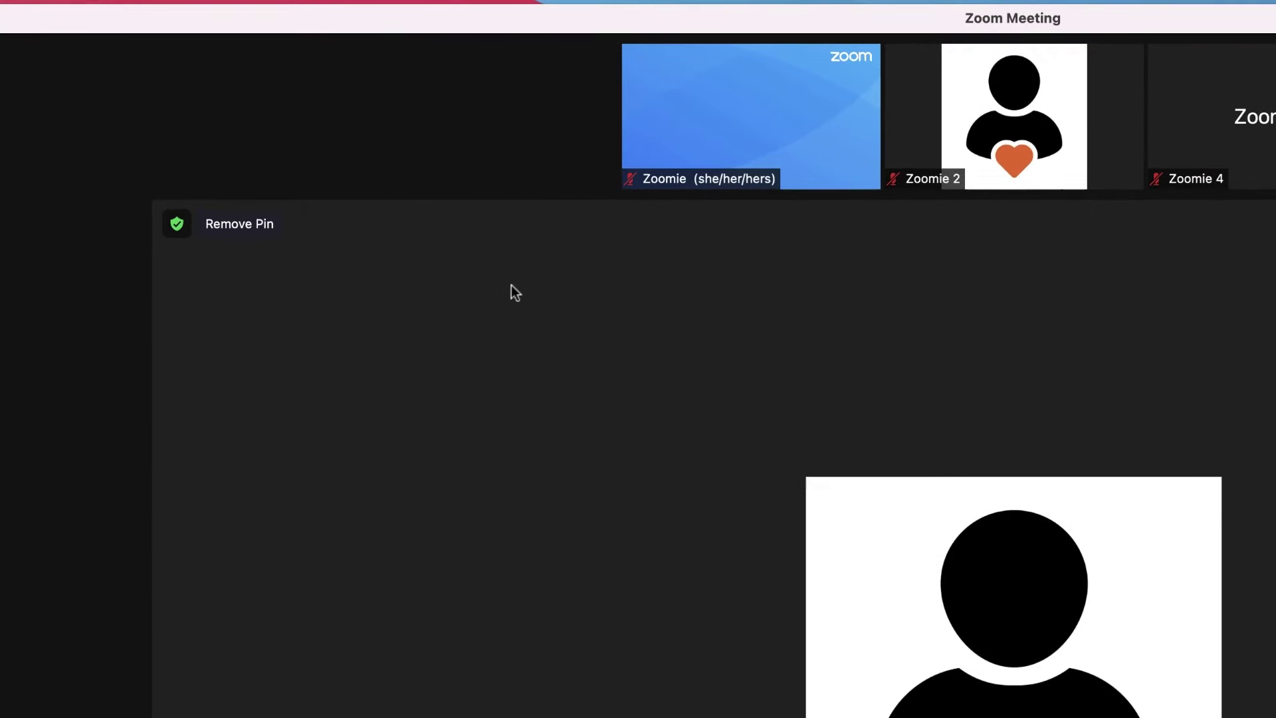
- Remove the pin from Zoomie 3's video, restoring Zoomie as the largest view
left_click(252, 226)
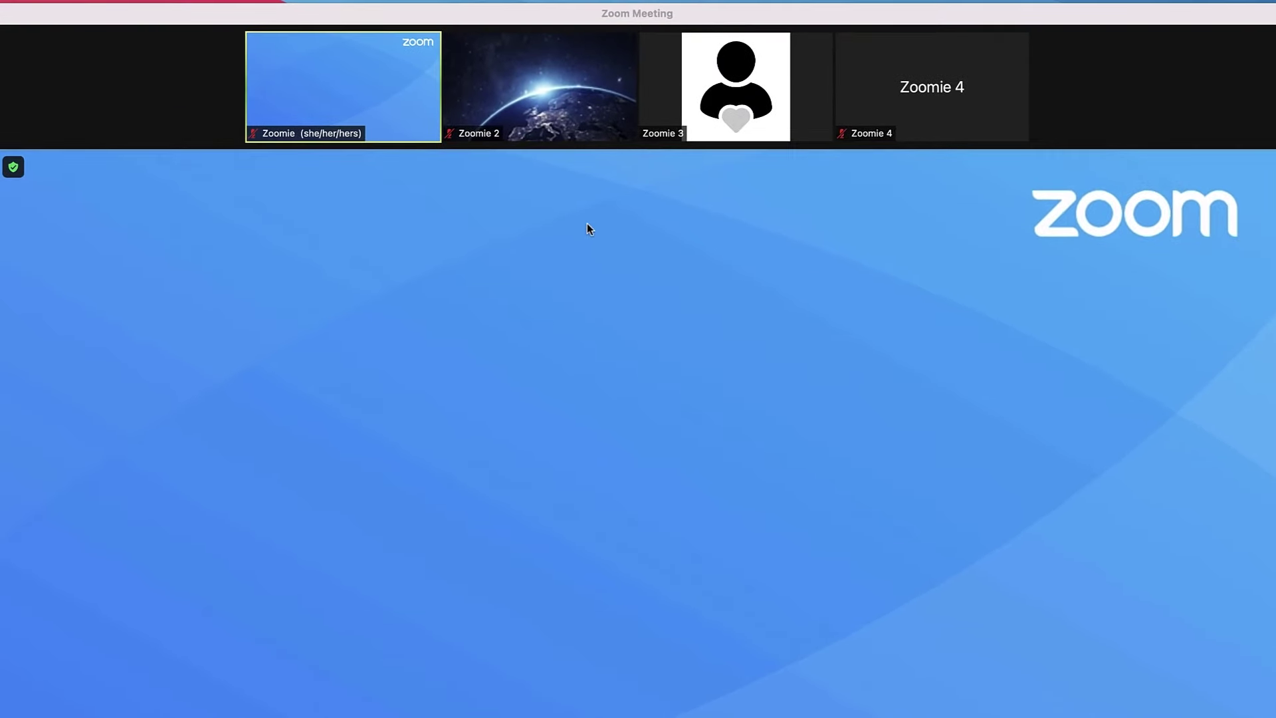
- Spotlight Zoomie 2 for everyone and add Zoomie as a second spotlight
left_click(619, 50)
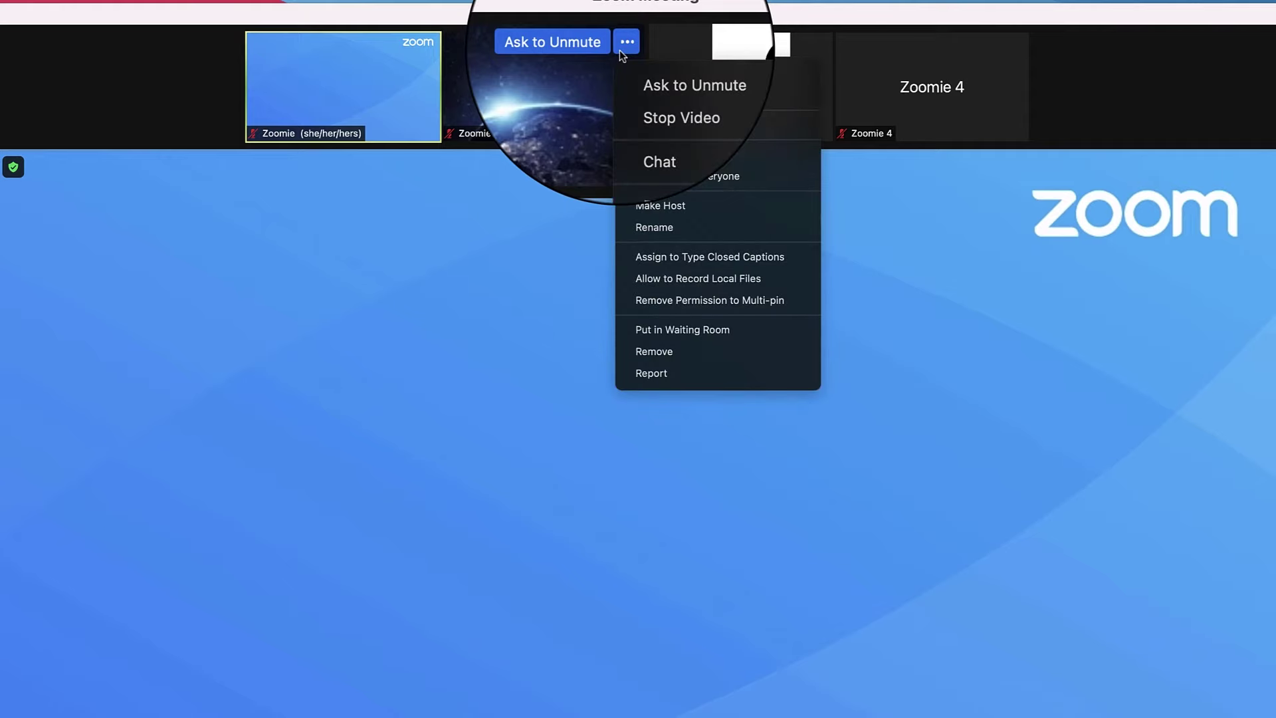
left_click(664, 177)
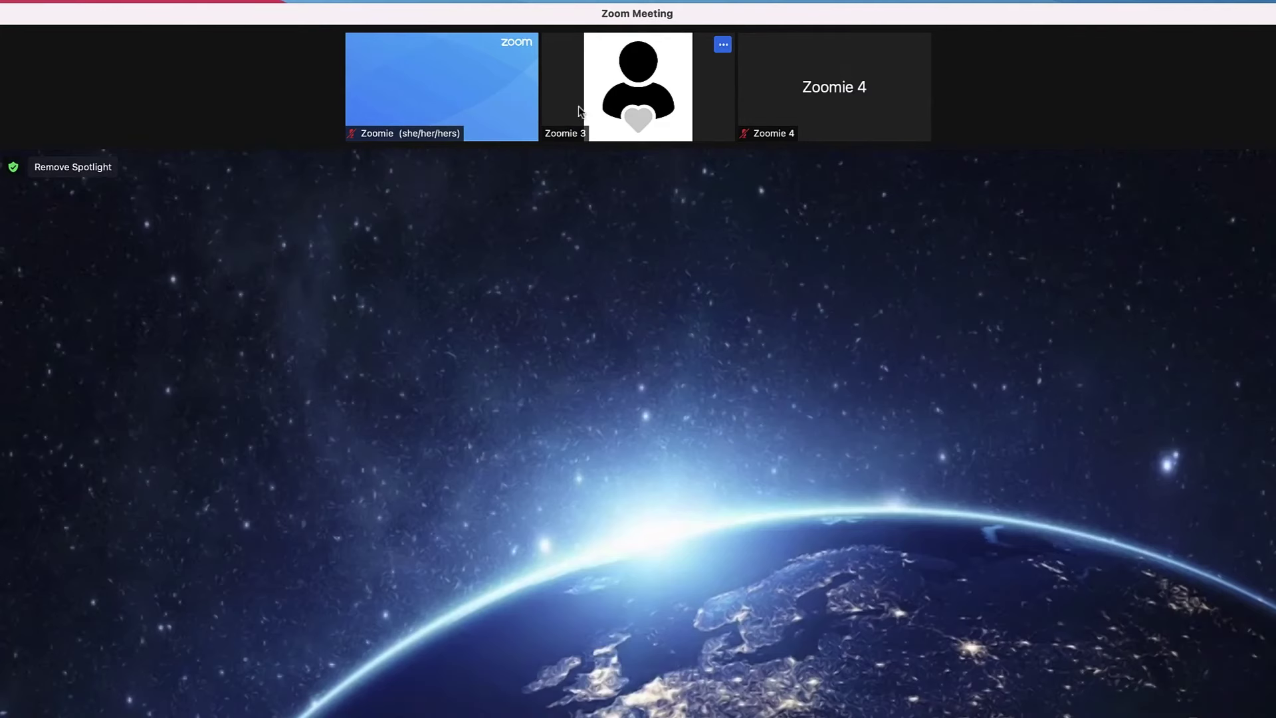
left_click(531, 45)
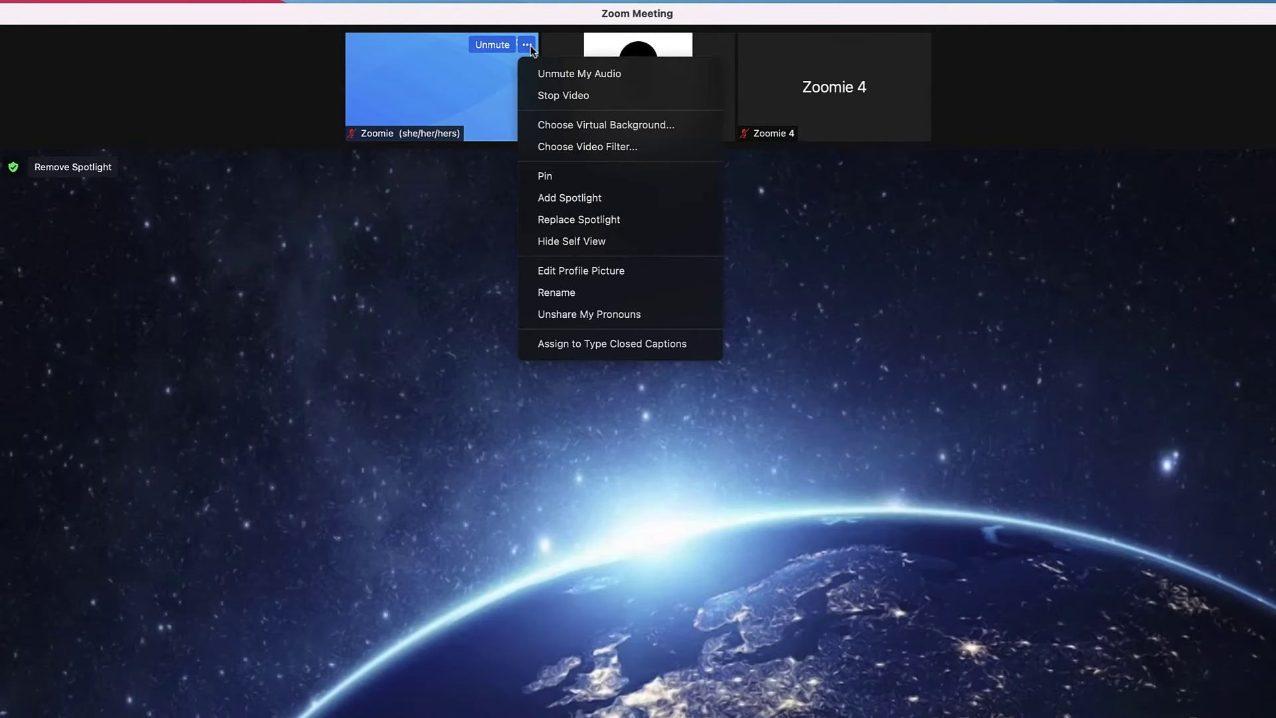
left_click(597, 204)
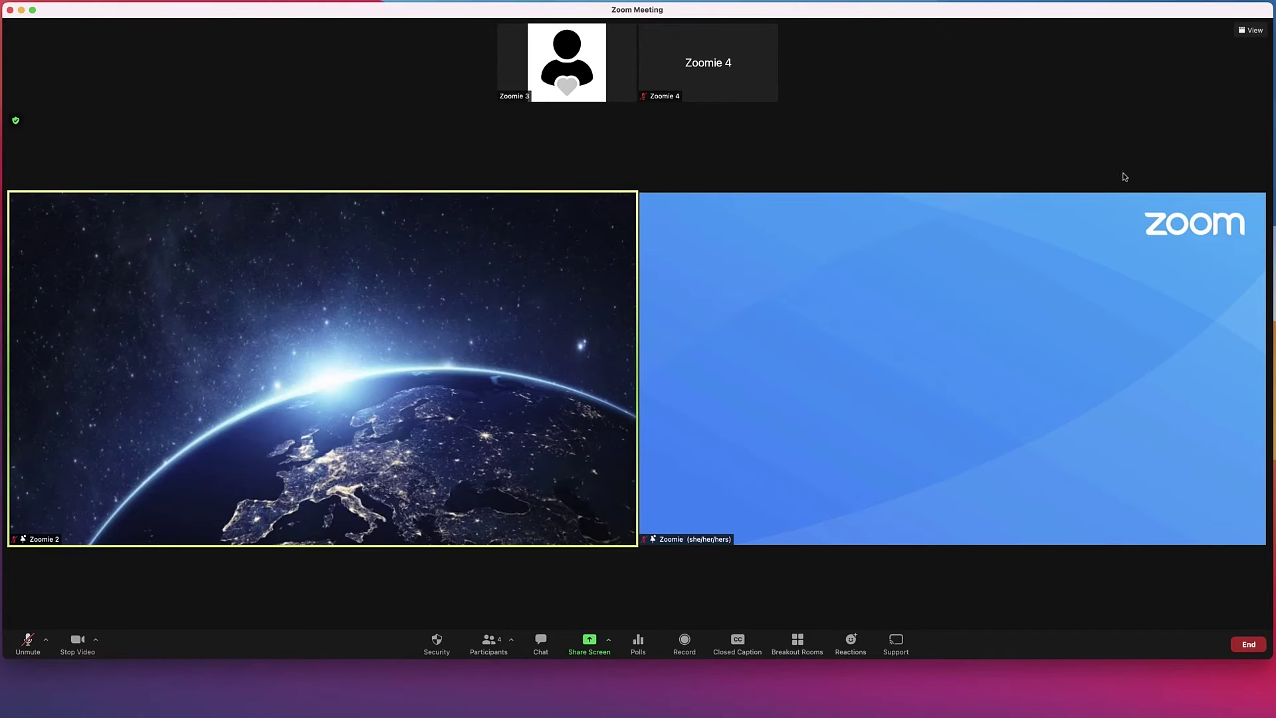
left_click(1252, 36)
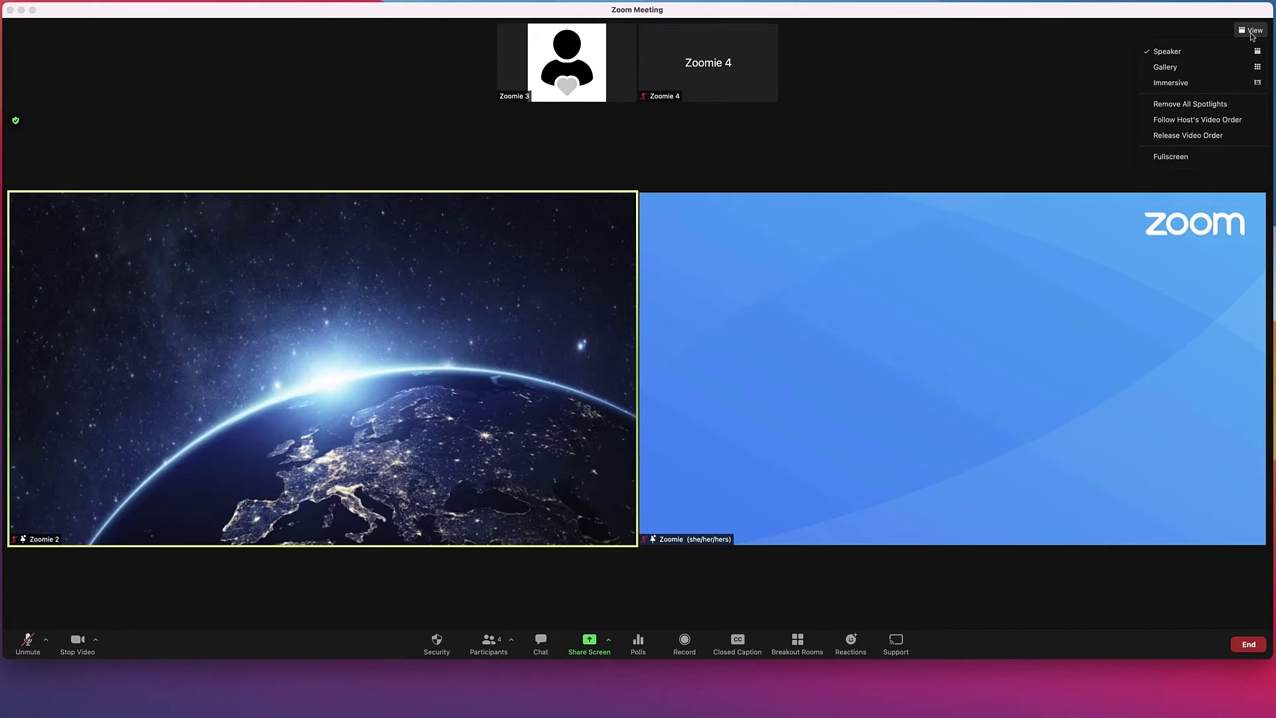
left_click(1247, 67)
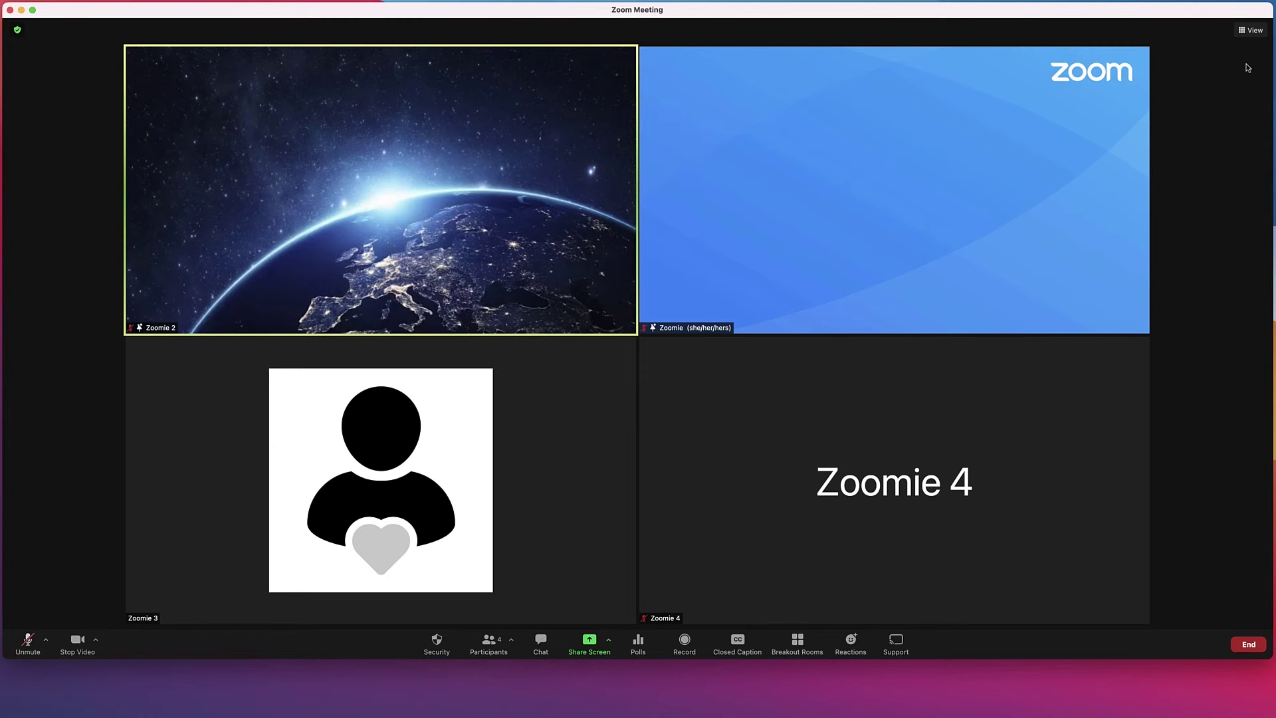
left_click(1253, 31)
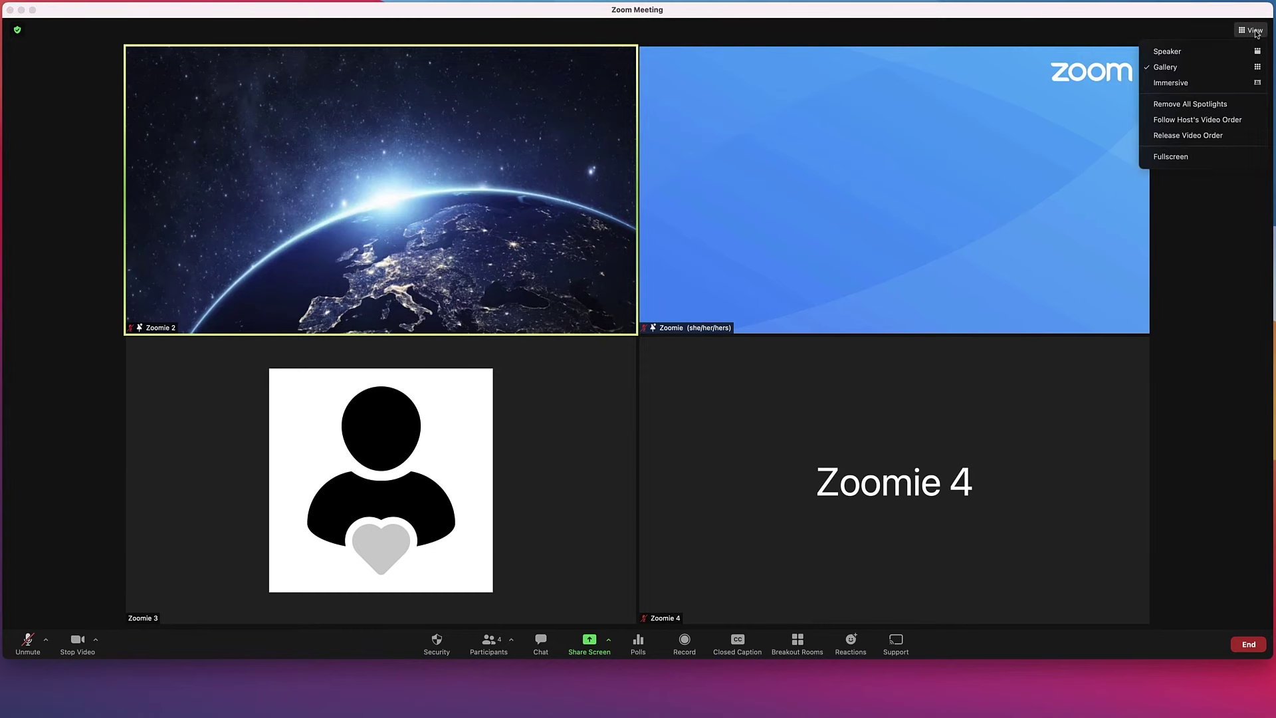
left_click(1250, 54)
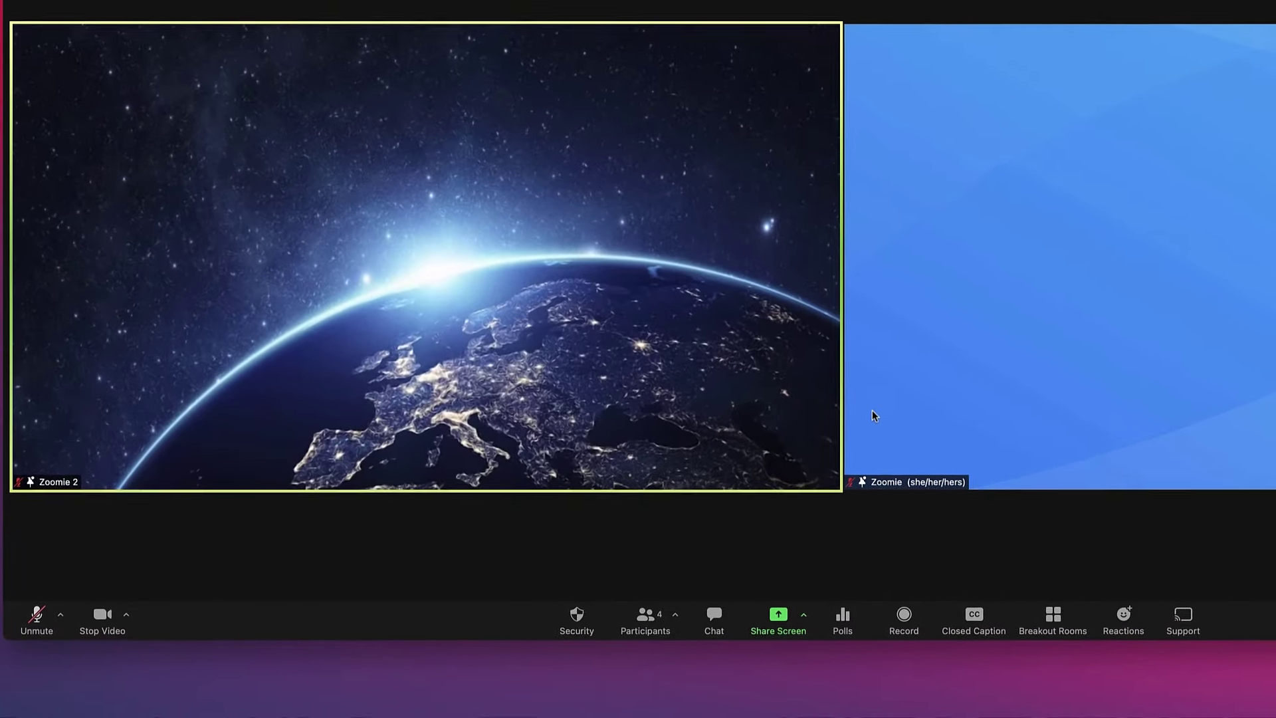
- Remove Zoomie's spotlight from her video's right-click menu, leaving only Zoomie 2
right_click(868, 465)
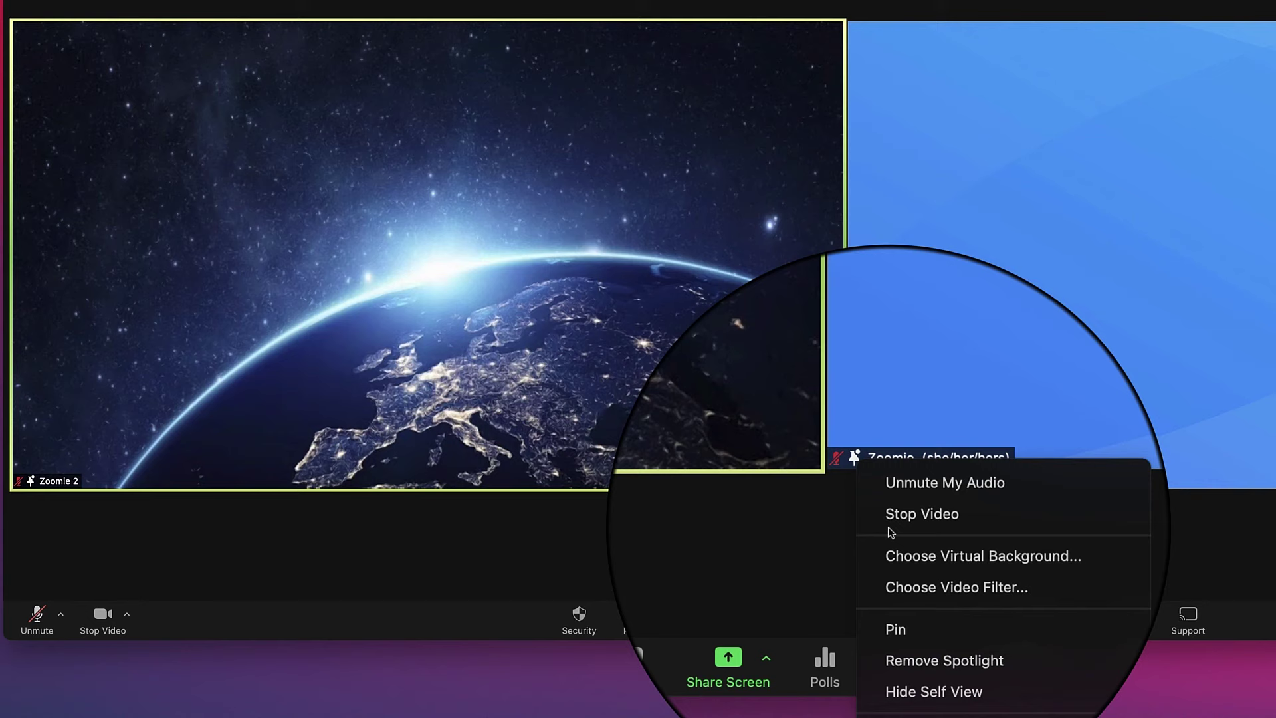
left_click(933, 617)
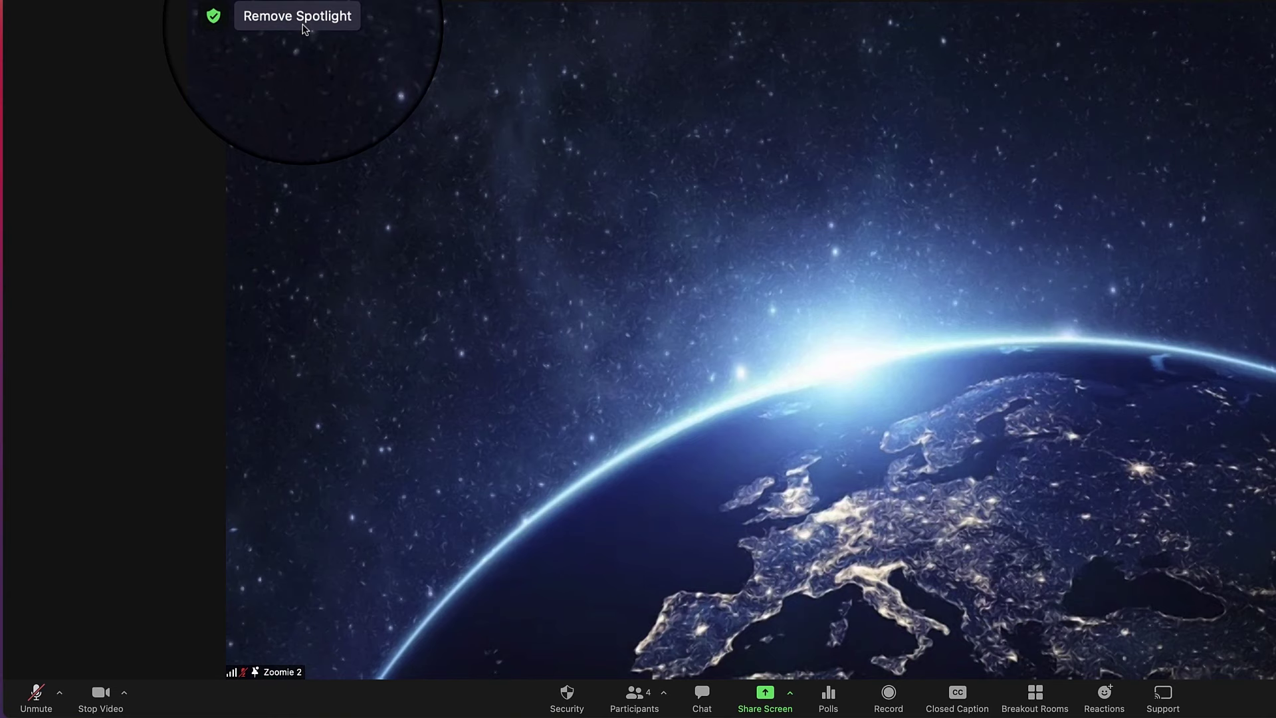
- Remove the spotlight from Zoomie 2's video, leaving no spotlights
left_click(303, 28)
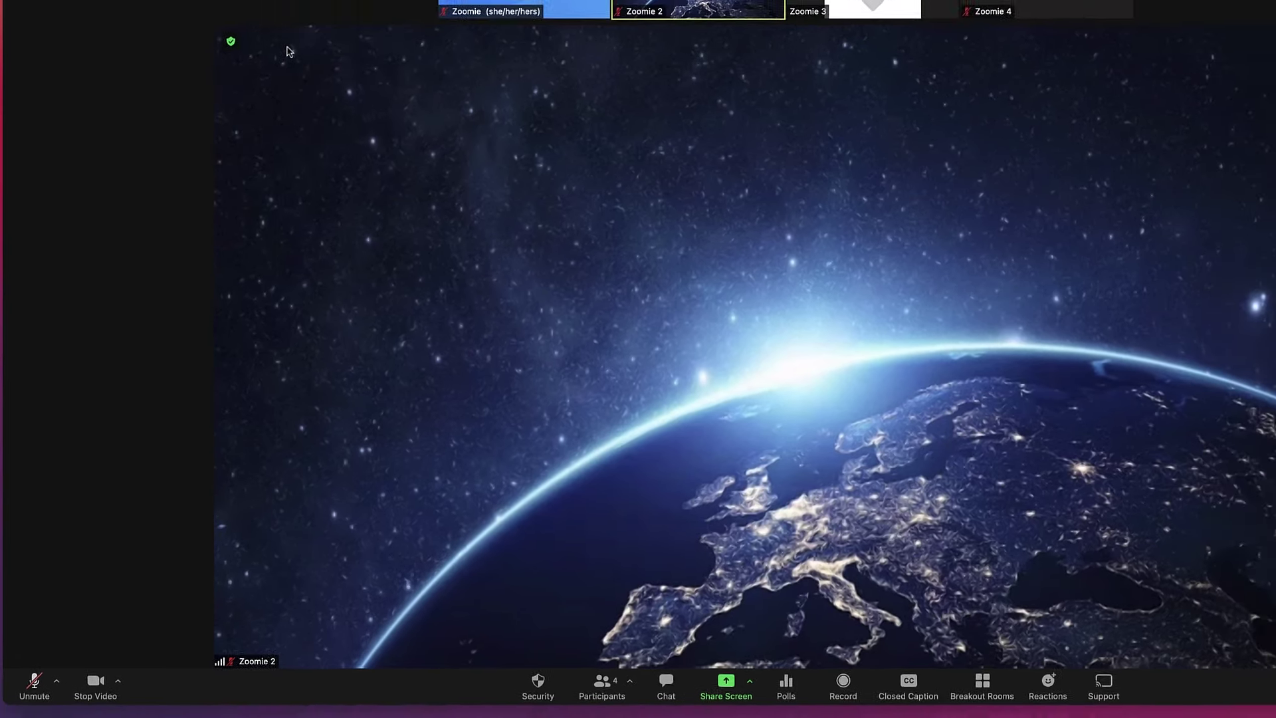